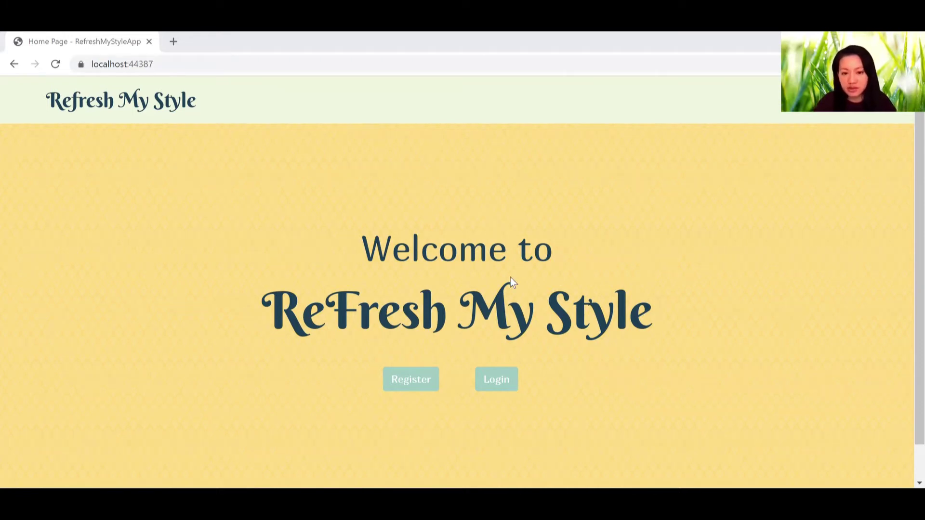
Step: Sign in with the saved account e-mail and password to reach the profile with Boyfriend Jeans and Pearl Earrings
{"action": "left_click", "coordinate": [493, 388]}
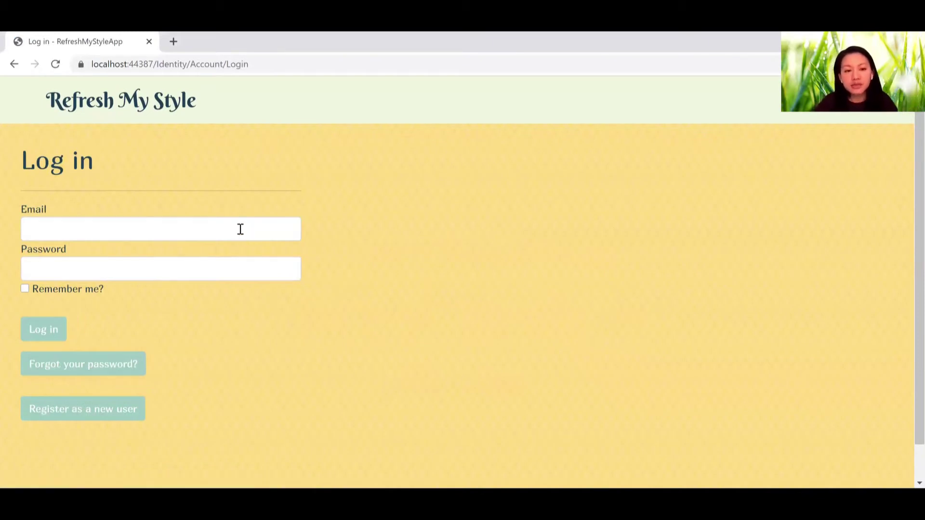
{"action": "left_click", "coordinate": [240, 229]}
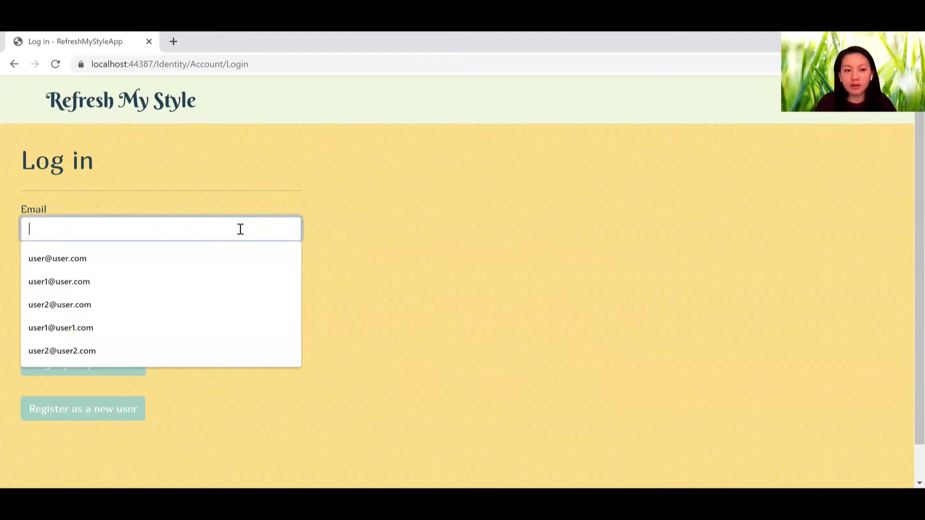
{"action": "left_click", "coordinate": [196, 253]}
{"action": "left_click", "coordinate": [195, 264]}
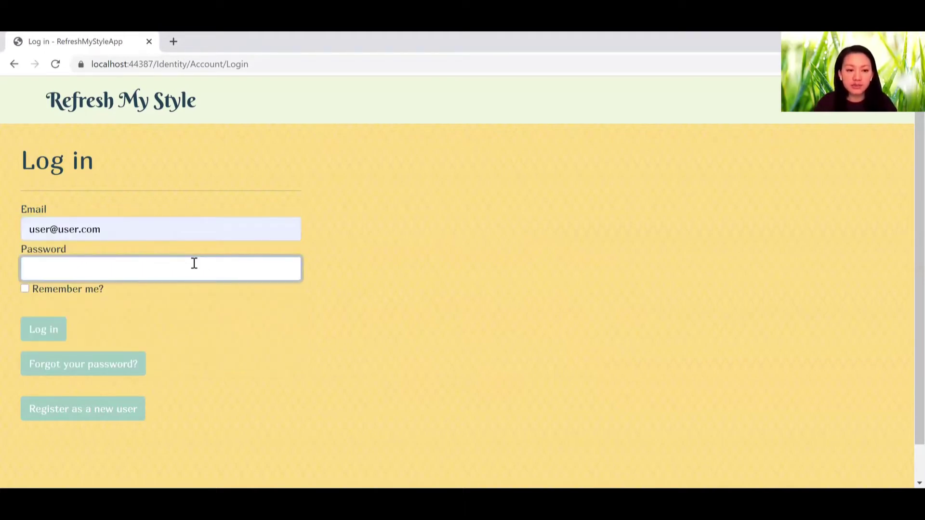
{"action": "type", "text": "******"}
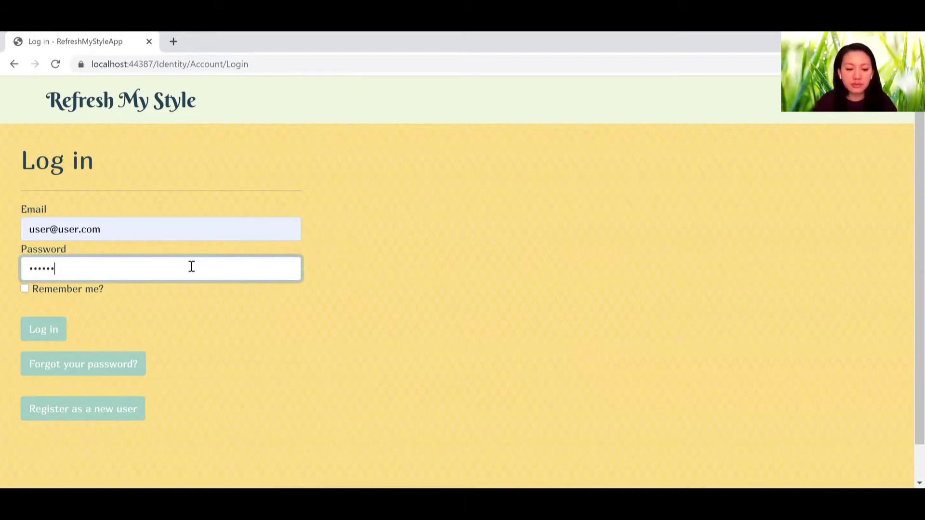
{"action": "type", "text": "**"}
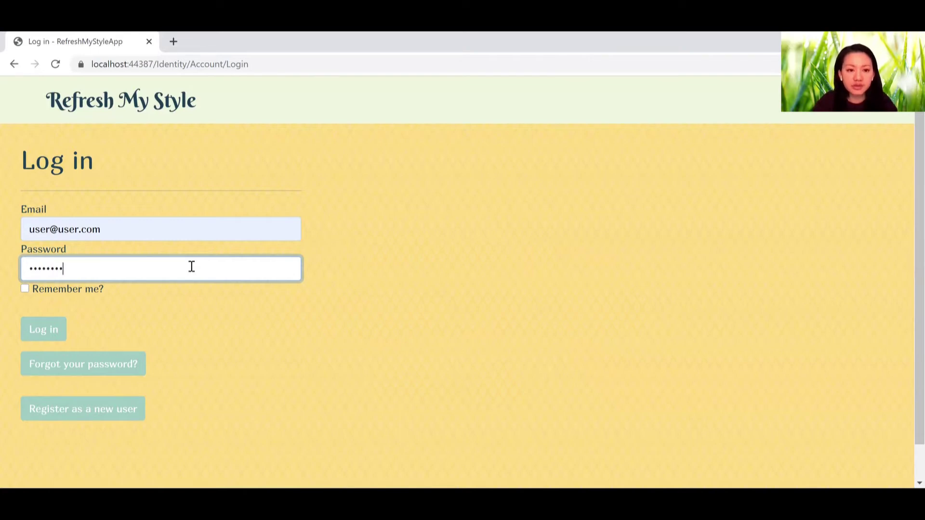
{"action": "key", "text": "Return"}
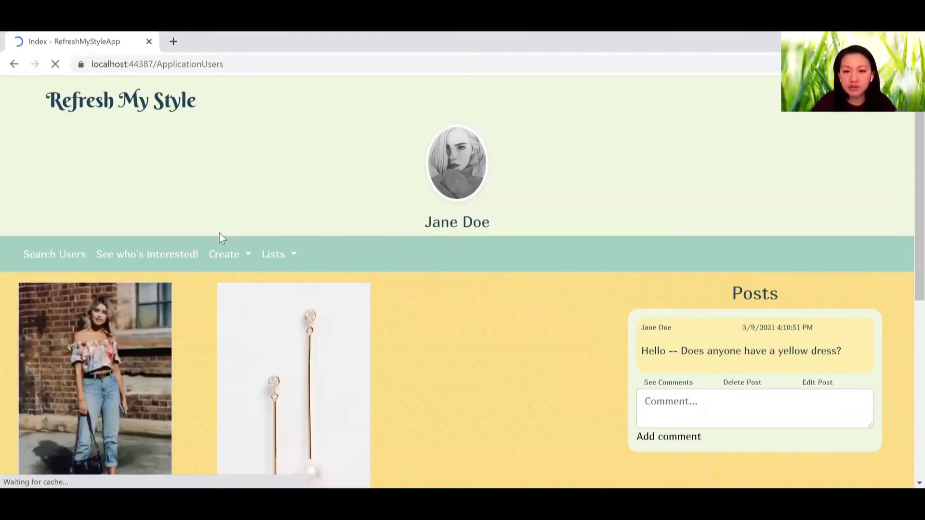
{"action": "left_click", "coordinate": [247, 254]}
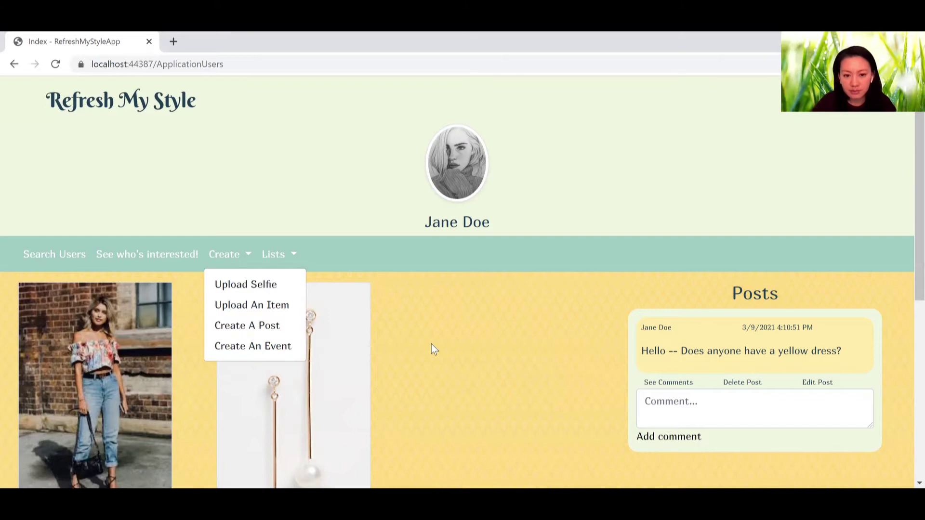
{"action": "left_click", "coordinate": [505, 312]}
{"action": "scroll", "coordinate": [504, 308], "scroll_direction": "down", "scroll_amount": 2}
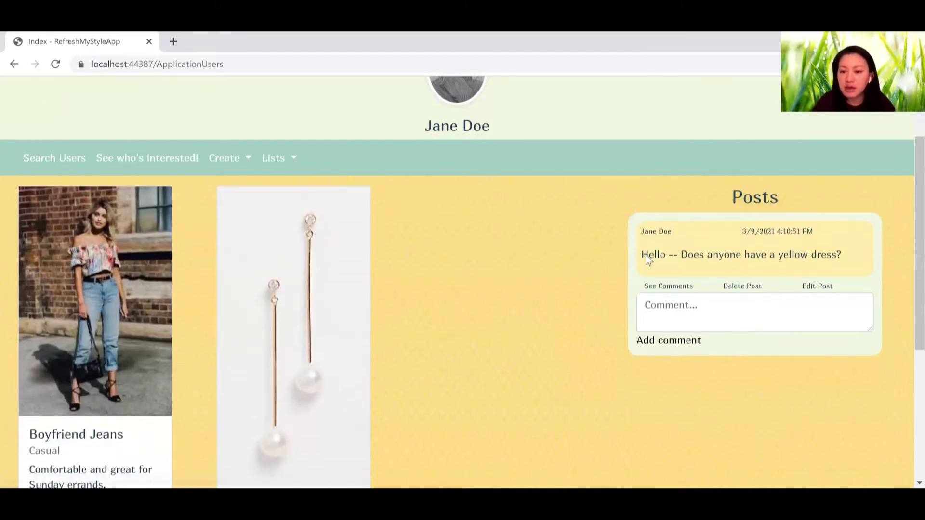
{"action": "left_click", "coordinate": [675, 289]}
{"action": "left_click", "coordinate": [675, 289]}
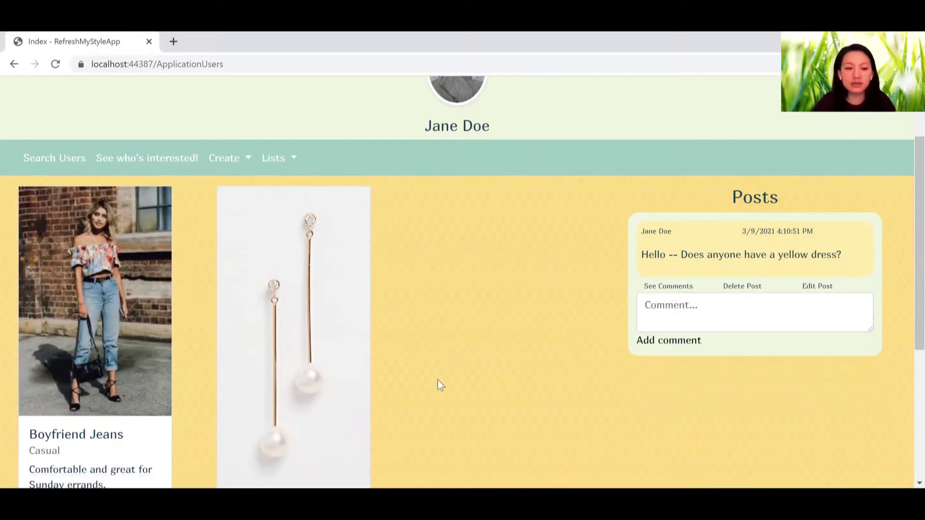
{"action": "scroll", "coordinate": [275, 376], "scroll_direction": "down", "scroll_amount": 2}
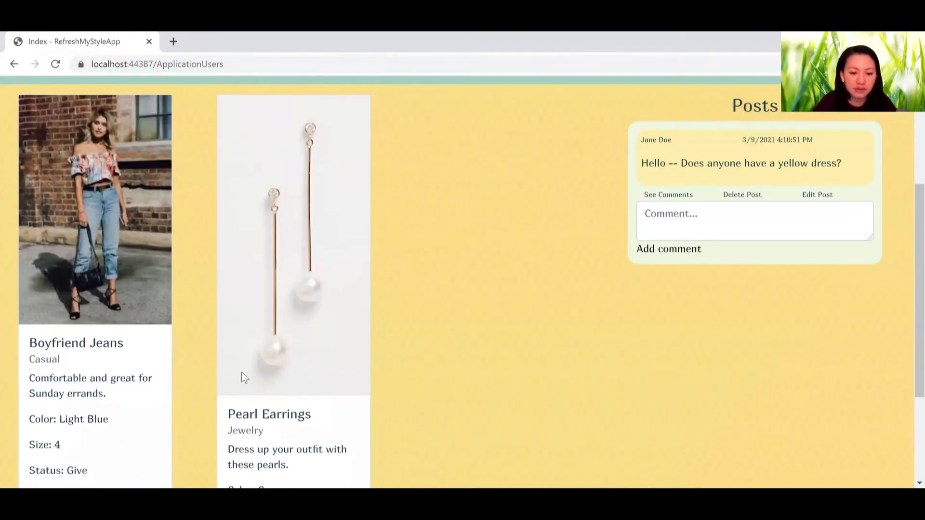
{"action": "scroll", "coordinate": [137, 414], "scroll_direction": "down", "scroll_amount": 2}
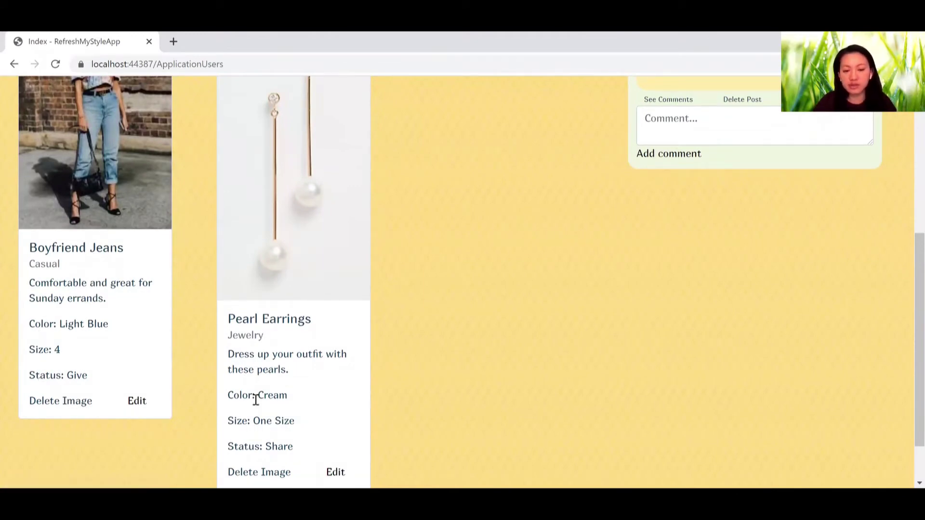
{"action": "scroll", "coordinate": [255, 401], "scroll_direction": "down", "scroll_amount": 1}
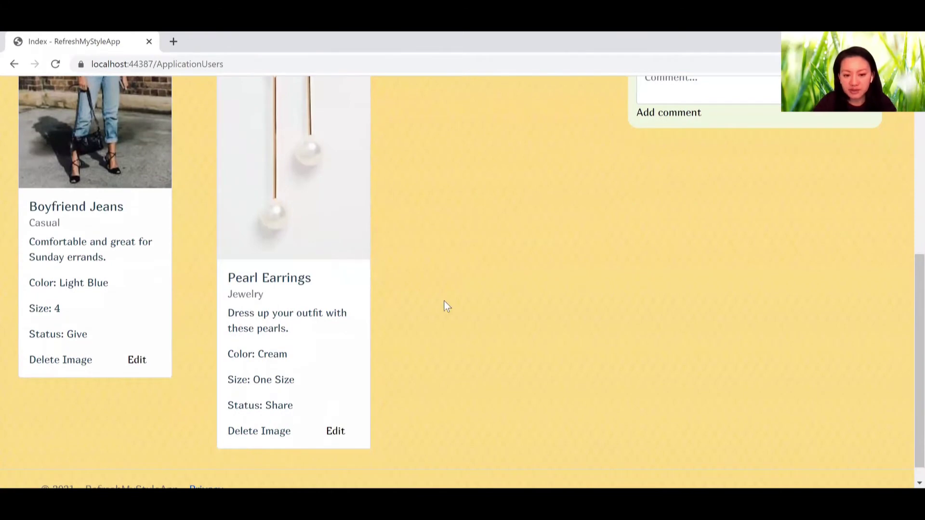
{"action": "scroll", "coordinate": [443, 301], "scroll_direction": "up", "scroll_amount": 8}
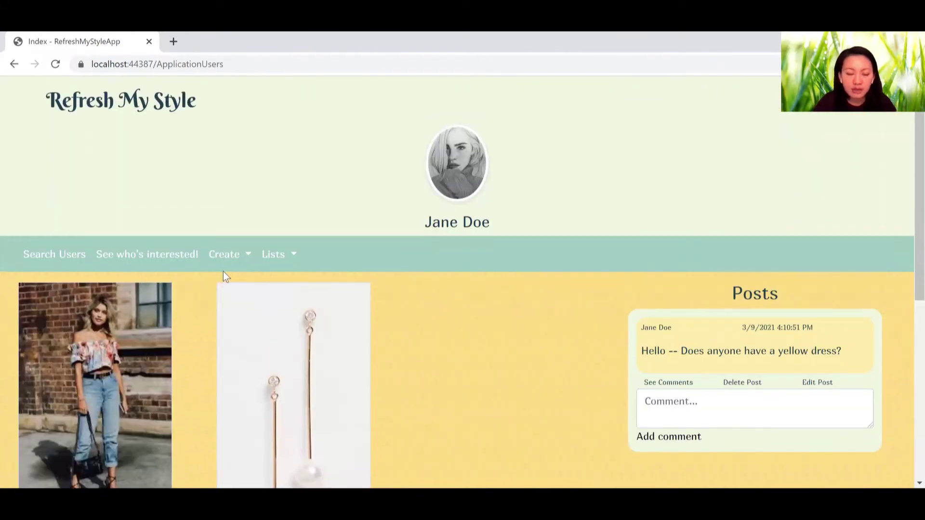
{"action": "left_click", "coordinate": [284, 260]}
{"action": "left_click", "coordinate": [292, 256]}
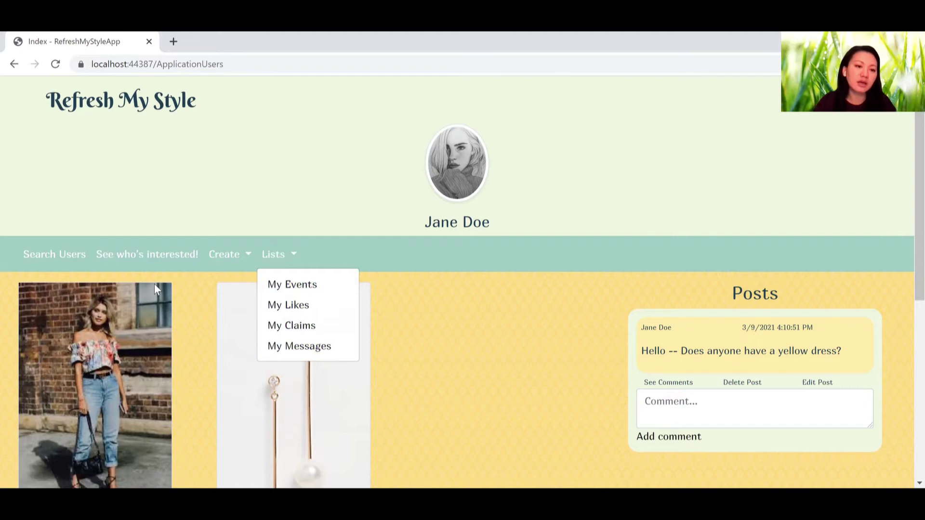
{"action": "left_click", "coordinate": [274, 253]}
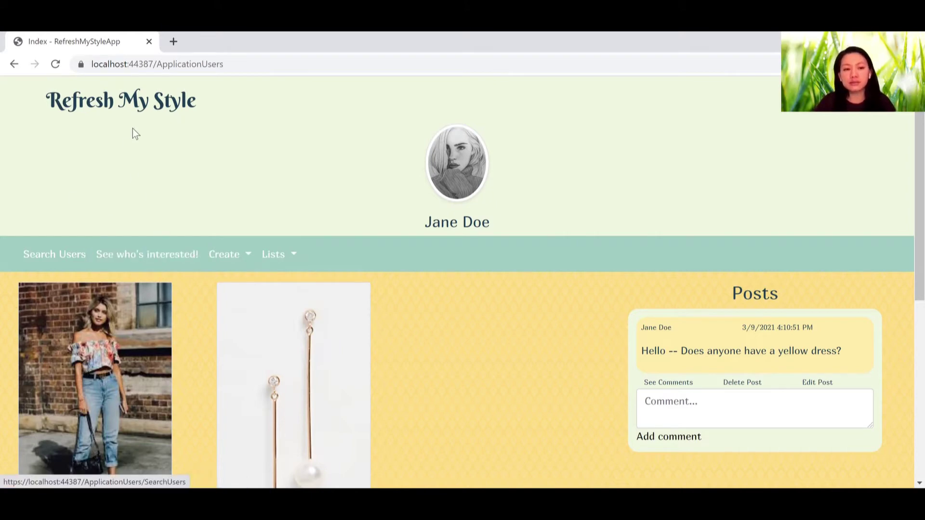
Step: Open the second member's details from the Search Users list of Clothing Enthusiasts
{"action": "left_click", "coordinate": [55, 256]}
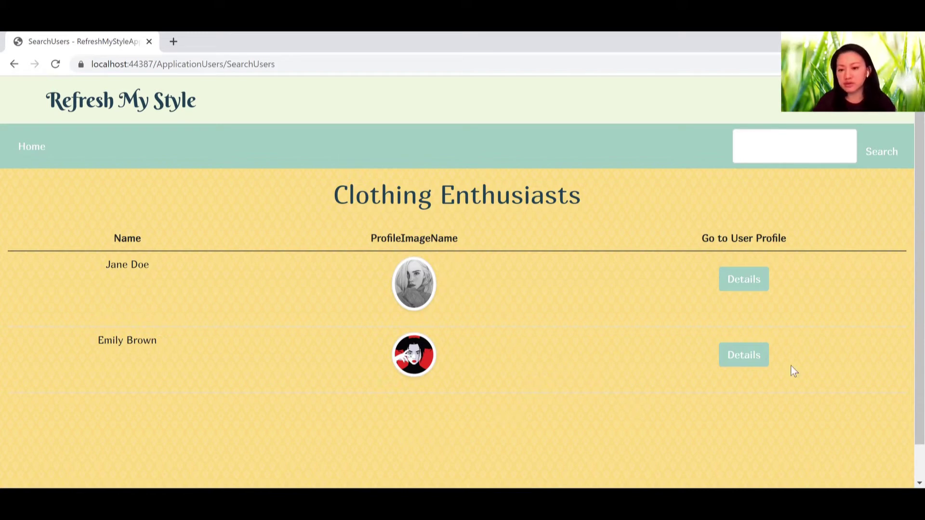
{"action": "left_click", "coordinate": [736, 359]}
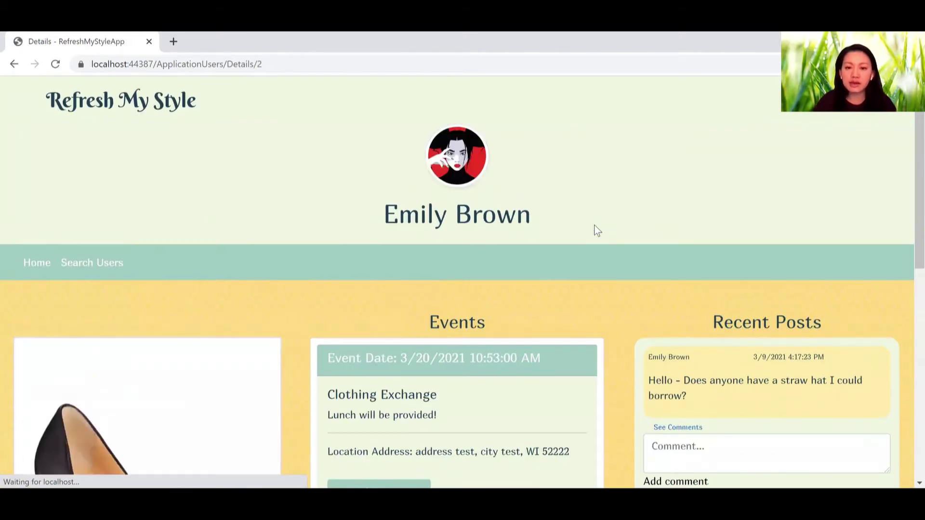
Step: Sign up to attend the Clothing Exchange event
{"action": "scroll", "coordinate": [522, 294], "scroll_direction": "down", "scroll_amount": 2}
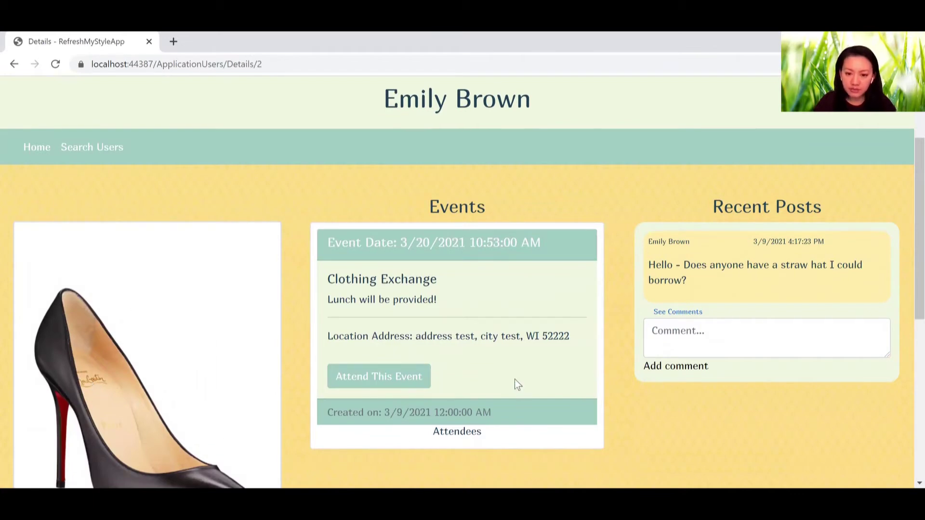
{"action": "scroll", "coordinate": [517, 384], "scroll_direction": "down", "scroll_amount": 1}
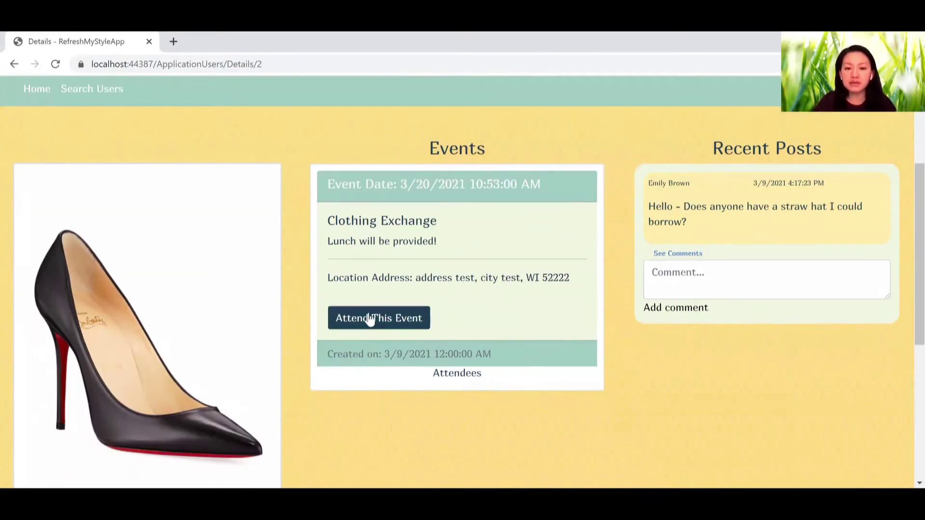
{"action": "left_click", "coordinate": [371, 321]}
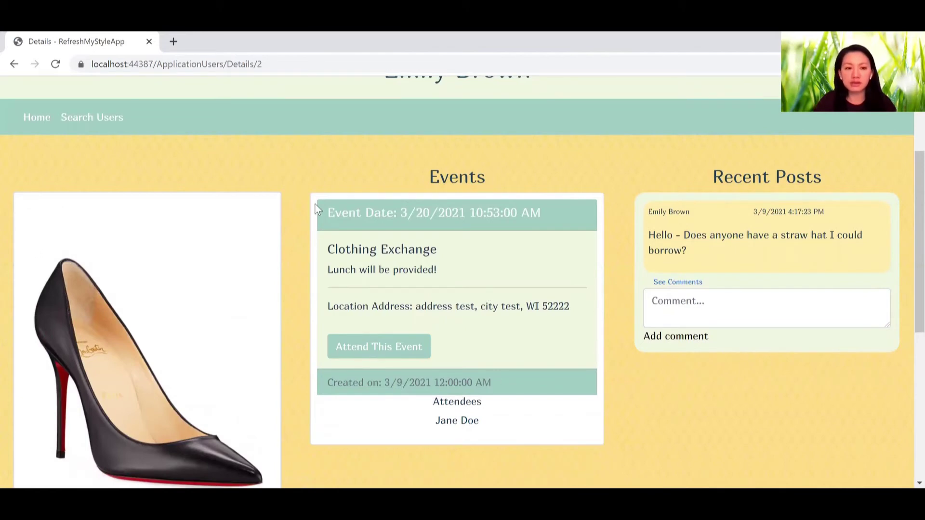
Step: Claim the Jimmy Choo Heels listed further down the profile
{"action": "scroll", "coordinate": [286, 385], "scroll_direction": "down", "scroll_amount": 5}
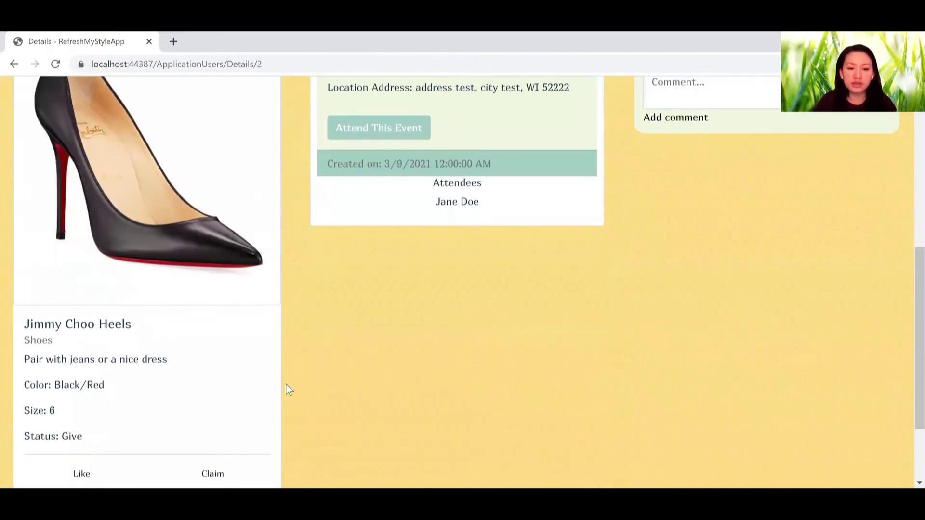
{"action": "scroll", "coordinate": [210, 368], "scroll_direction": "down", "scroll_amount": 1}
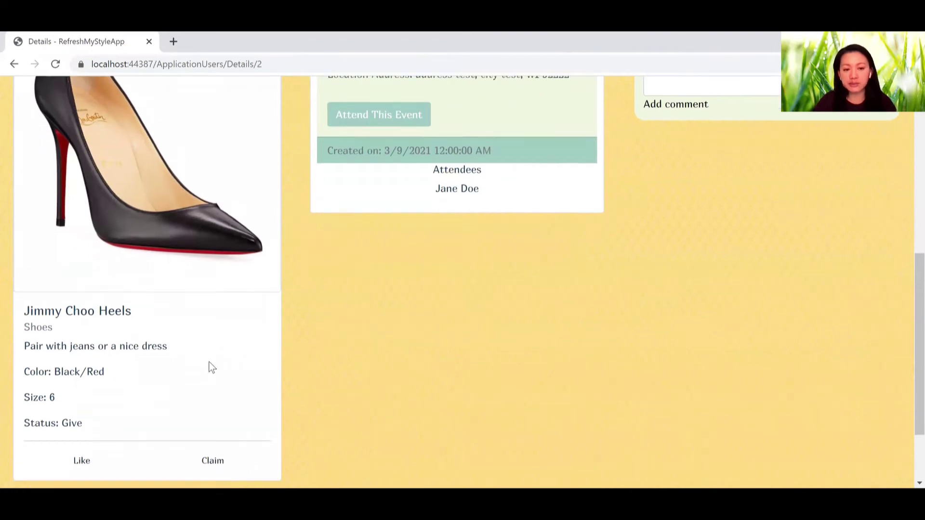
{"action": "left_click", "coordinate": [212, 436]}
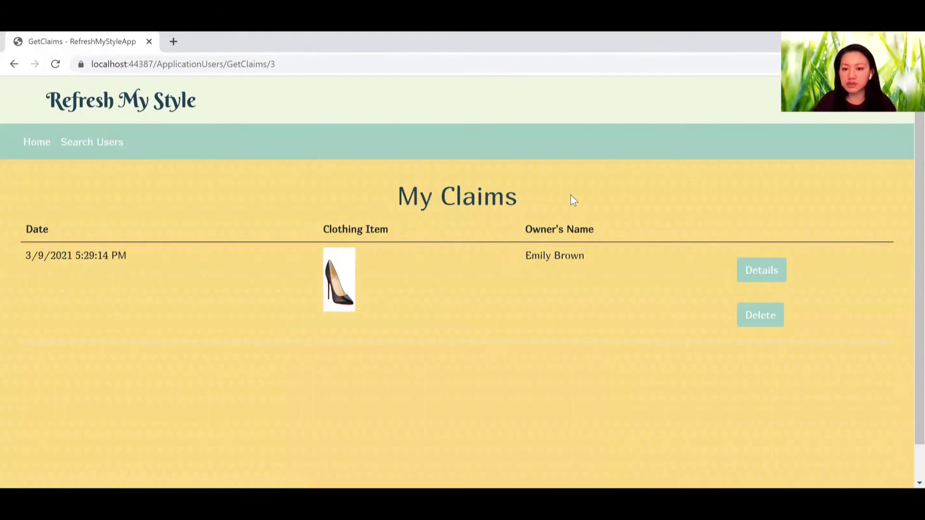
Step: Open the heels owner's profile from My Claims and review the claimed heels and event attendee
{"action": "left_click", "coordinate": [760, 275]}
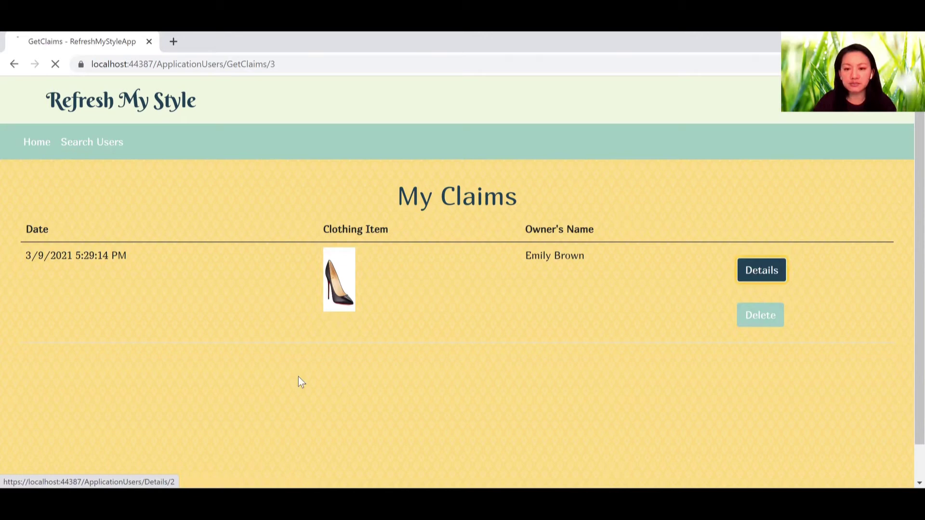
{"action": "scroll", "coordinate": [298, 377], "scroll_direction": "down", "scroll_amount": 8}
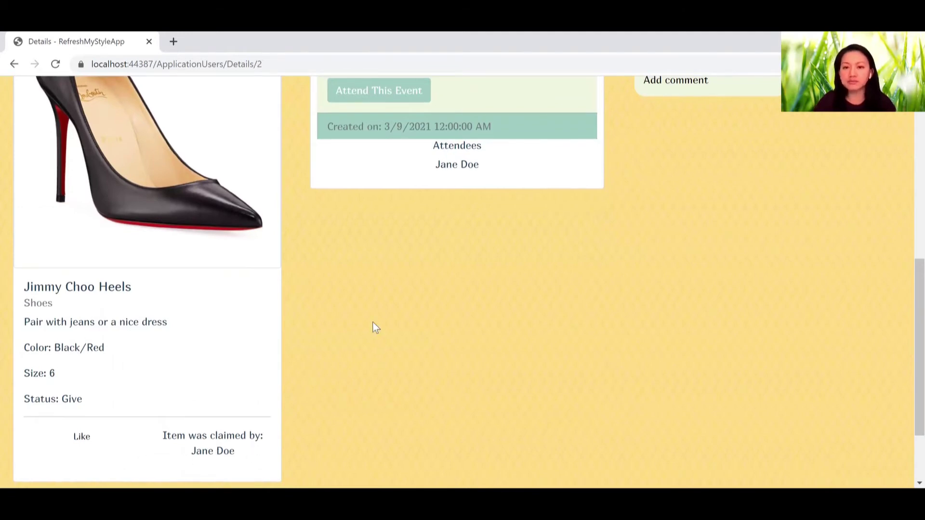
{"action": "scroll", "coordinate": [373, 323], "scroll_direction": "up", "scroll_amount": 5}
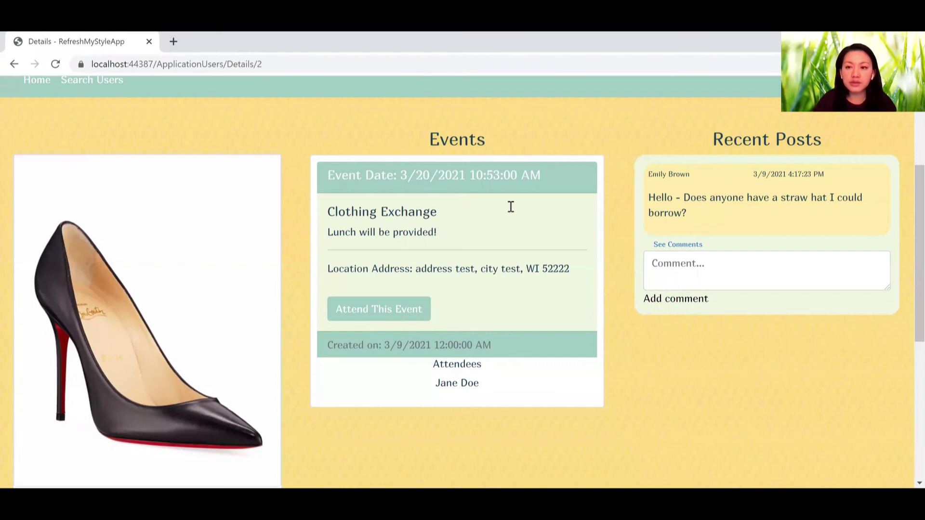
{"action": "scroll", "coordinate": [510, 206], "scroll_direction": "up", "scroll_amount": 4}
{"action": "scroll", "coordinate": [675, 162], "scroll_direction": "down", "scroll_amount": 1}
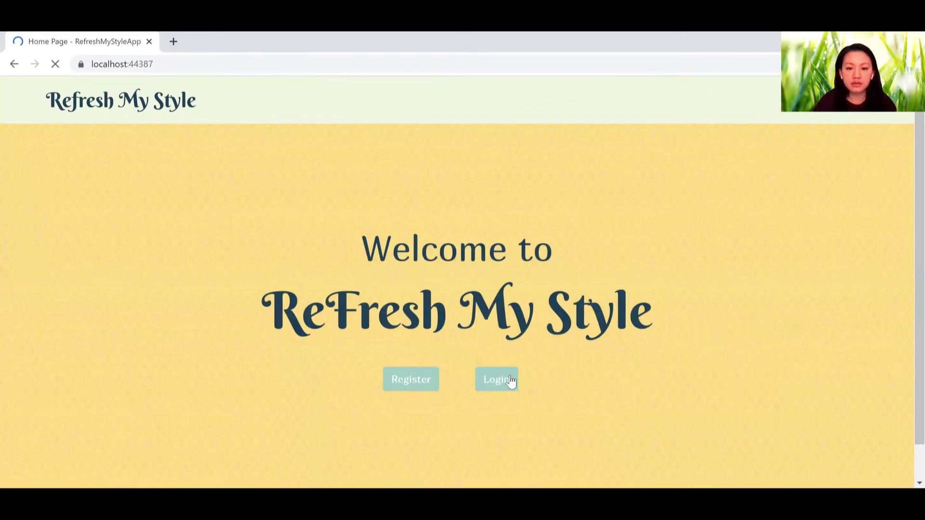
Step: Switch to the other saved account e-mail and attempt a login with a mistyped password
{"action": "left_click", "coordinate": [511, 381]}
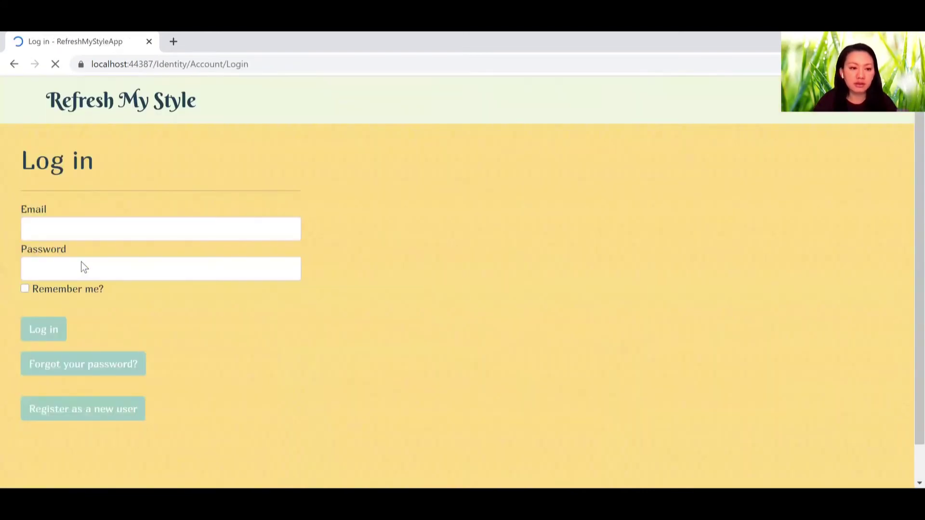
{"action": "triple_click", "coordinate": [144, 228]}
{"action": "type", "text": "us"}
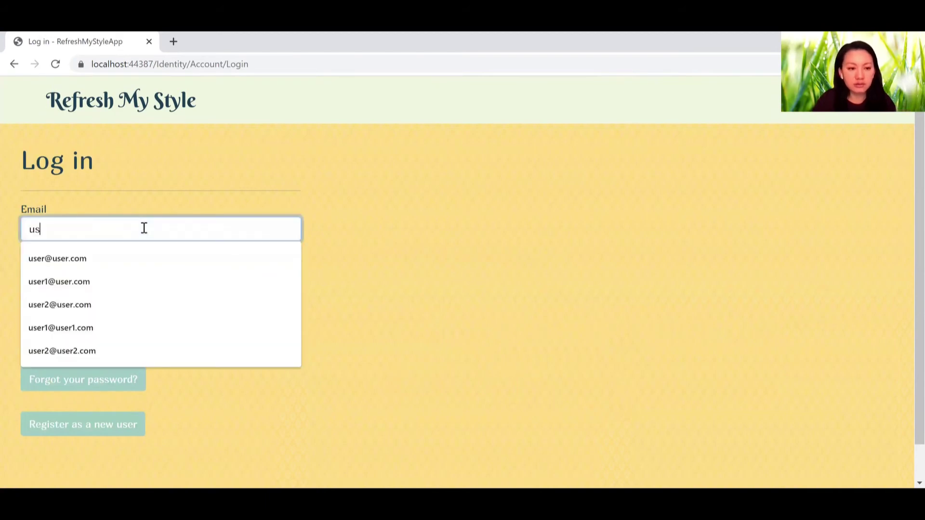
{"action": "type", "text": "er"}
{"action": "key", "text": "Down"}
{"action": "key", "text": "Return"}
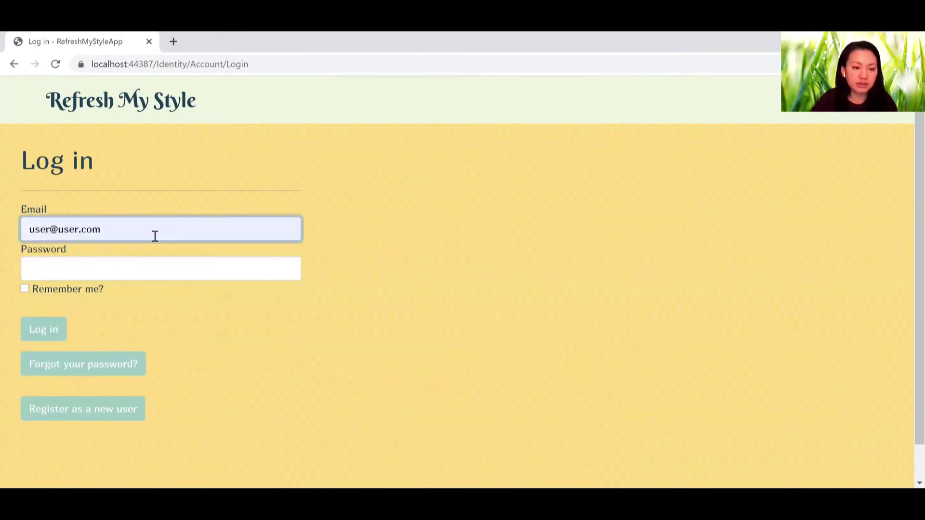
{"action": "key", "text": "ctrl+a"}
{"action": "type", "text": "s"}
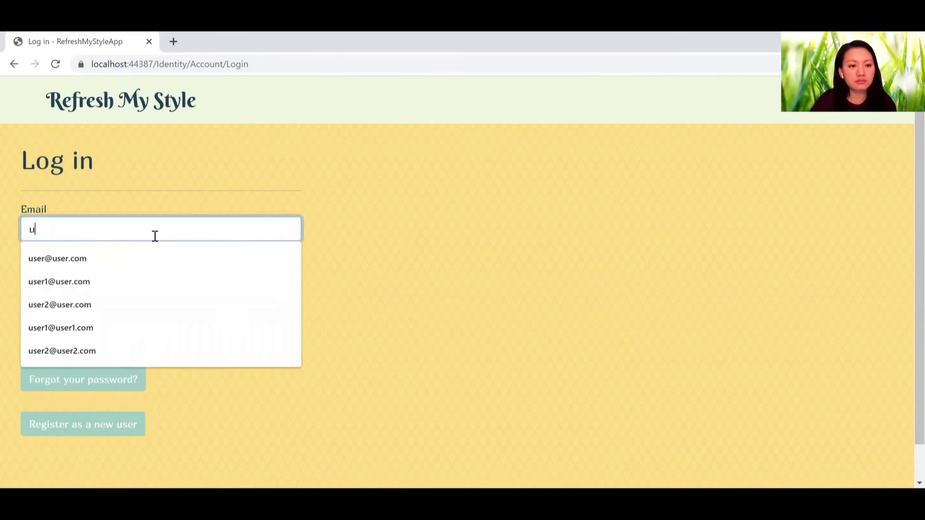
{"action": "left_click", "coordinate": [126, 279]}
{"action": "left_click", "coordinate": [123, 278]}
{"action": "type", "text": "123"}
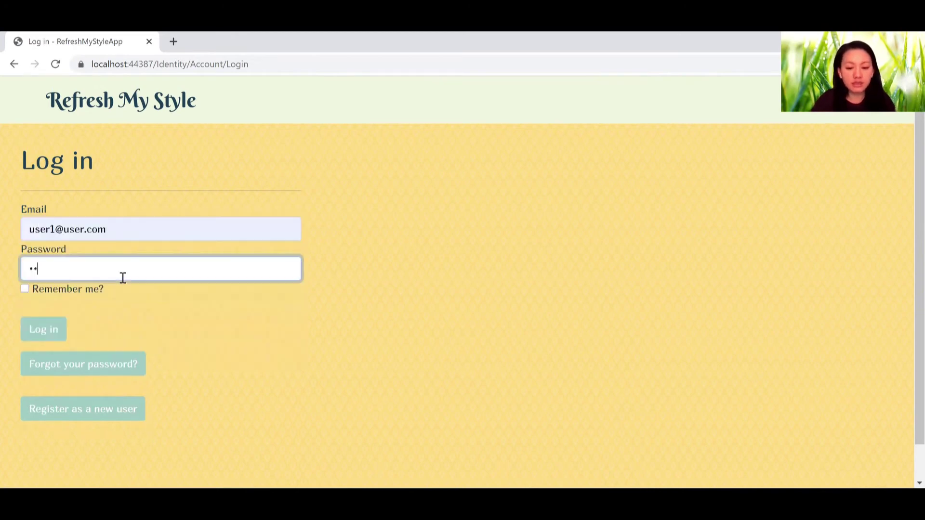
{"action": "type", "text": "2345678"}
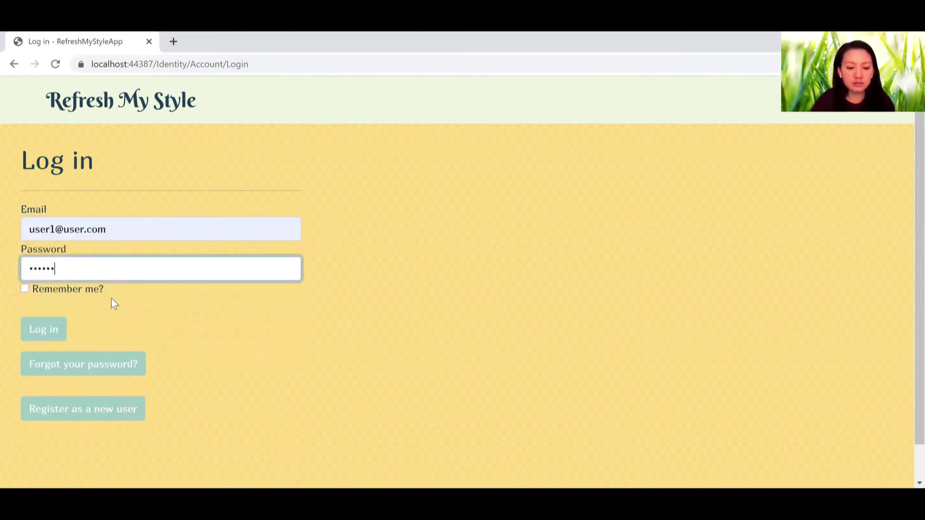
{"action": "left_click", "coordinate": [48, 334]}
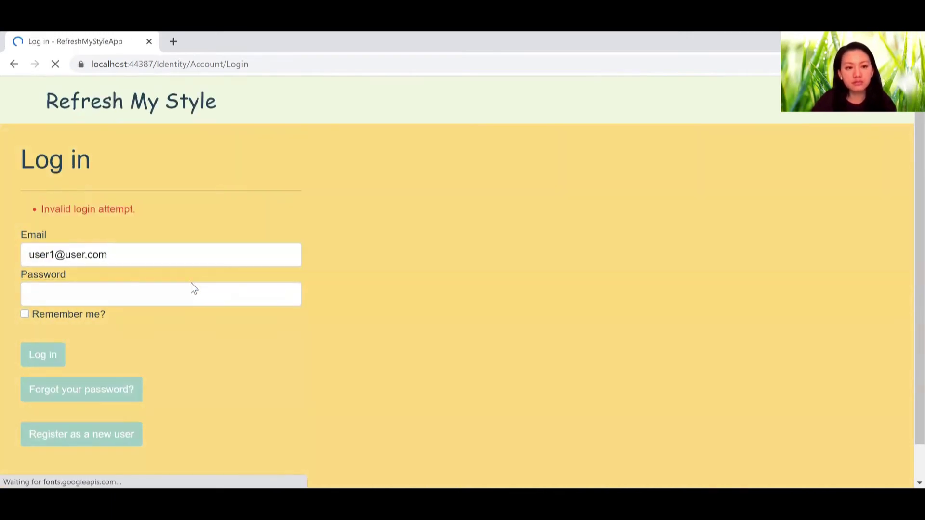
Step: Re-enter the correct password and log in as the heels owner
{"action": "left_click", "coordinate": [191, 289]}
{"action": "type", "text": "12345678"}
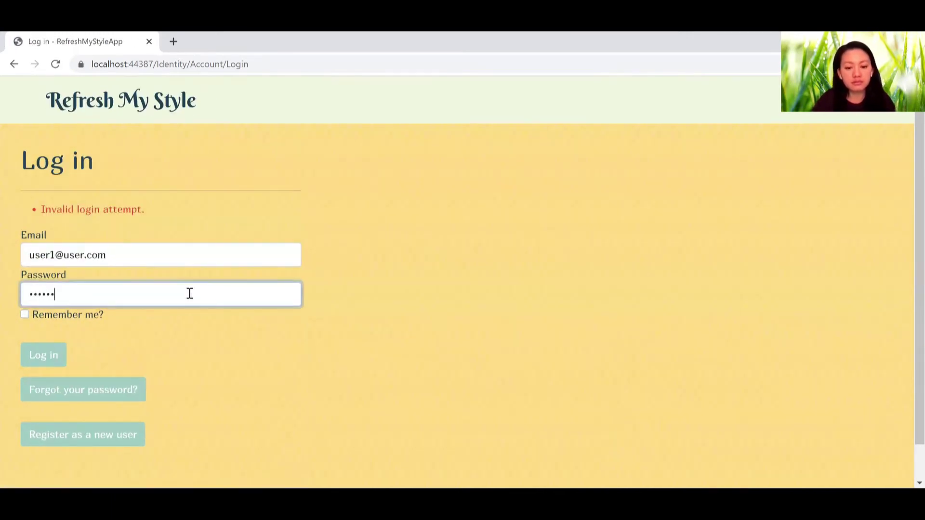
{"action": "key", "text": "Return"}
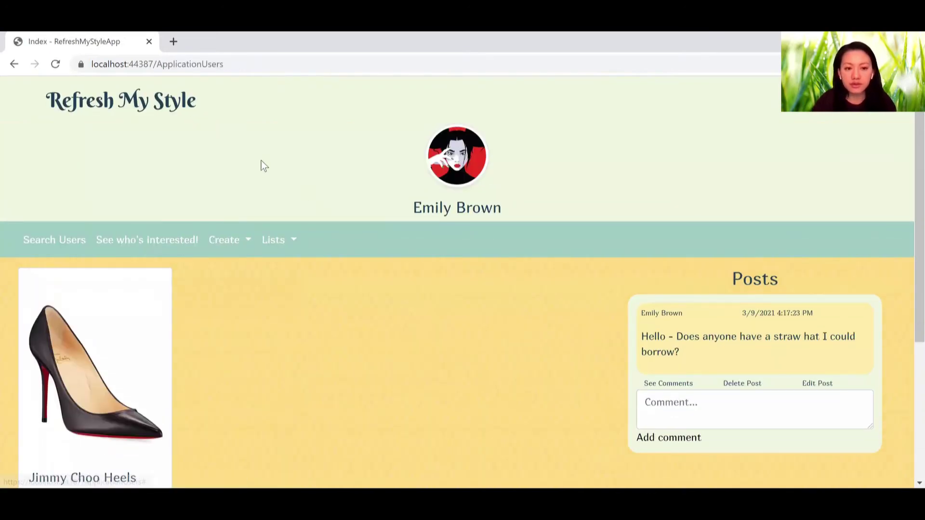
Step: Open 'See who's interested!' to view the pending Jimmy Choo Heels claim
{"action": "left_click", "coordinate": [148, 244]}
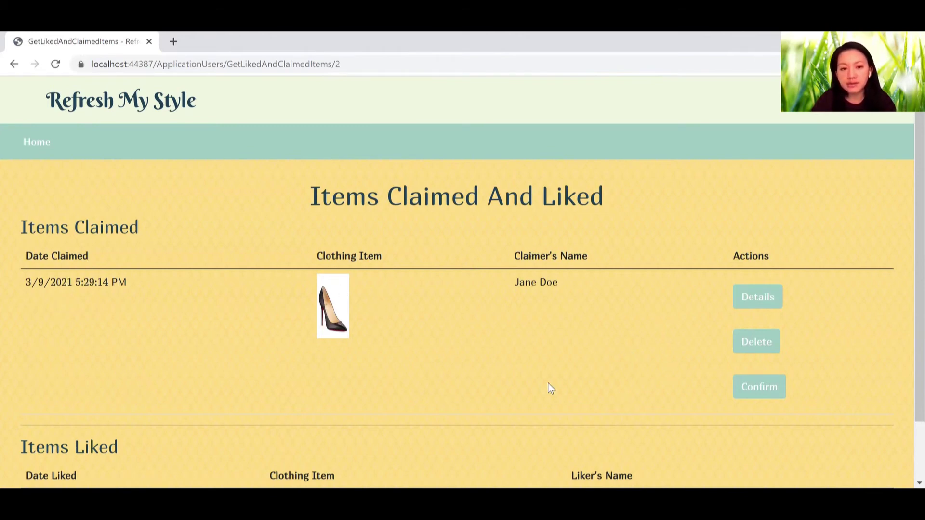
Step: Confirm the Jimmy Choo Heels claim, sending the claimer a message, then go back Home
{"action": "left_click", "coordinate": [769, 394]}
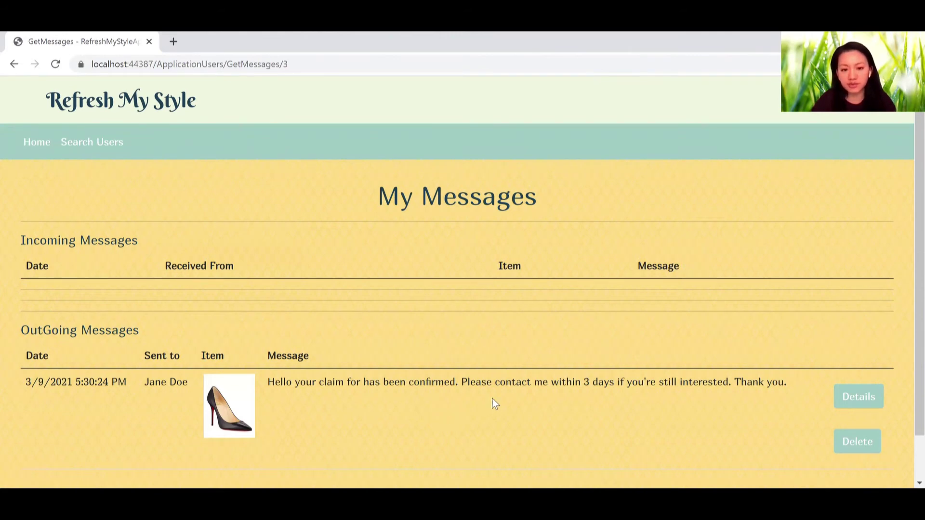
{"action": "left_click", "coordinate": [43, 146]}
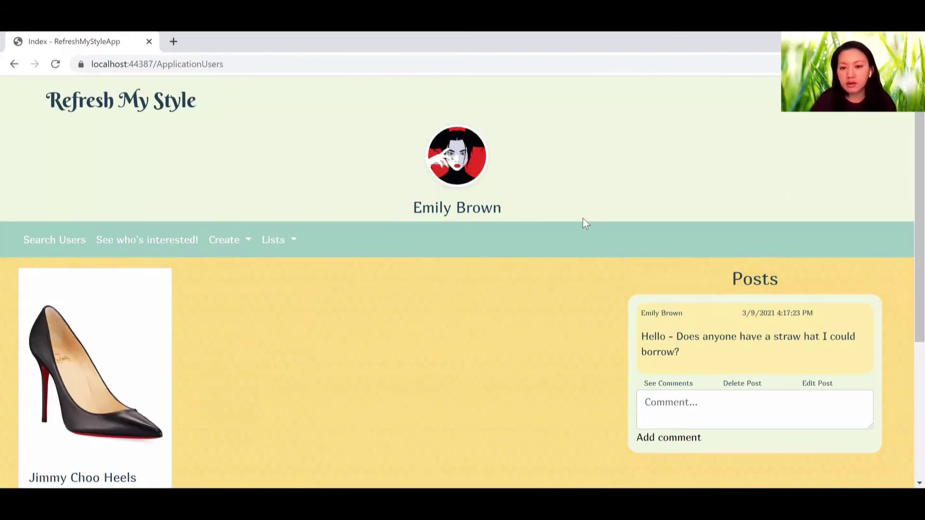
{"action": "scroll", "coordinate": [523, 388], "scroll_direction": "down", "scroll_amount": 1}
{"action": "scroll", "coordinate": [522, 389], "scroll_direction": "up", "scroll_amount": 1}
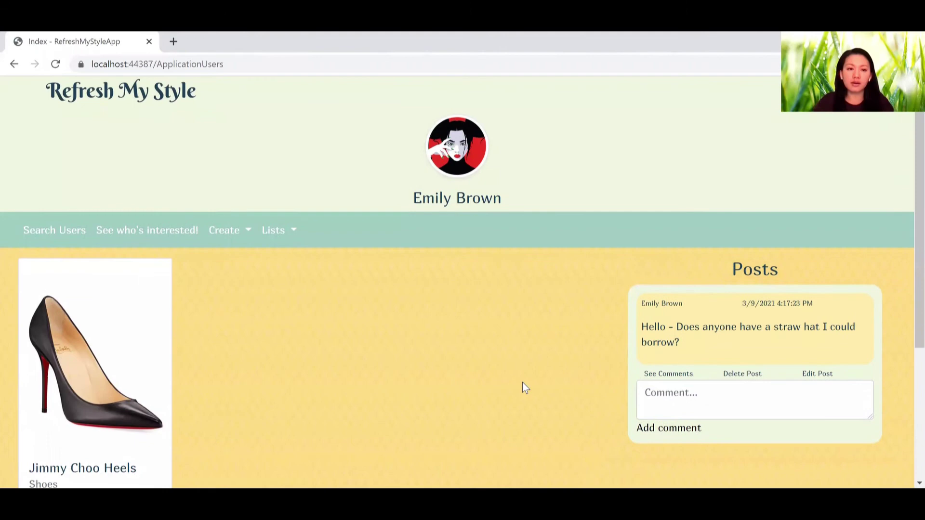
{"action": "scroll", "coordinate": [522, 389], "scroll_direction": "down", "scroll_amount": 2}
{"action": "left_click", "coordinate": [277, 177]}
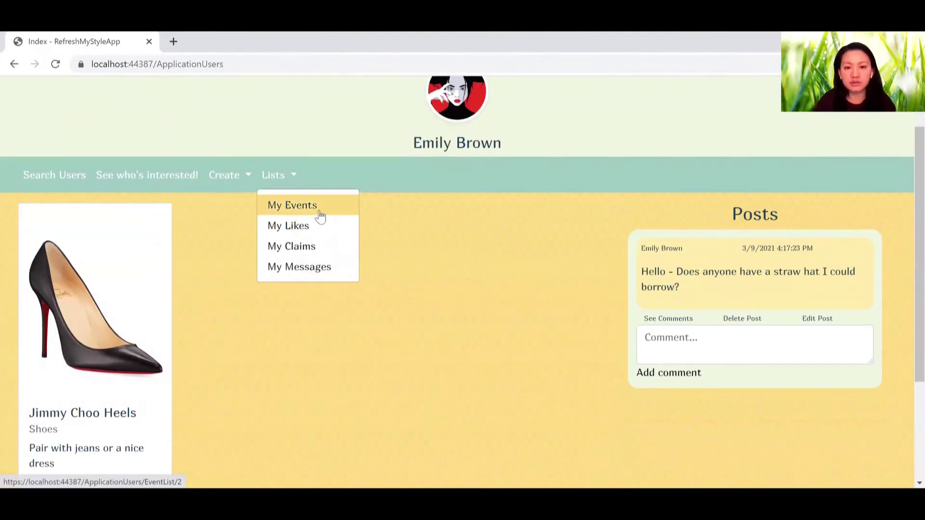
{"action": "left_click", "coordinate": [320, 217]}
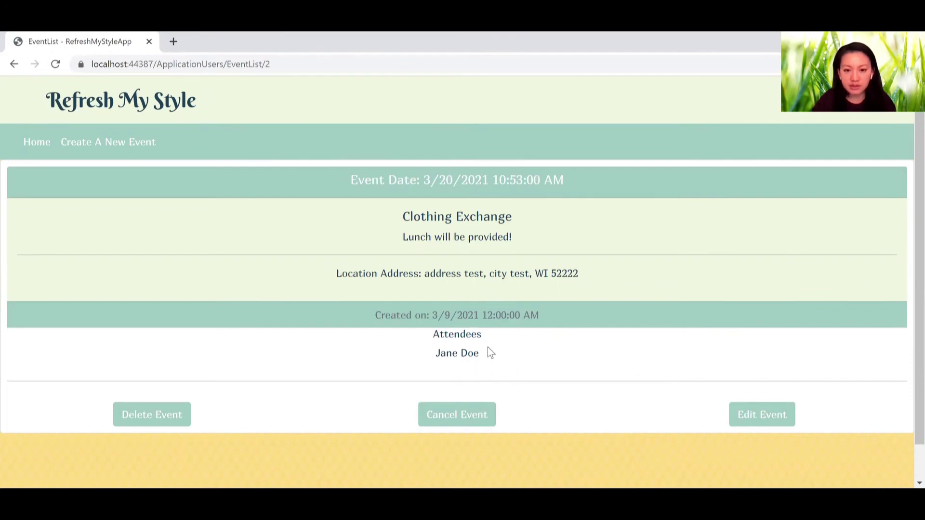
{"action": "left_click", "coordinate": [41, 144]}
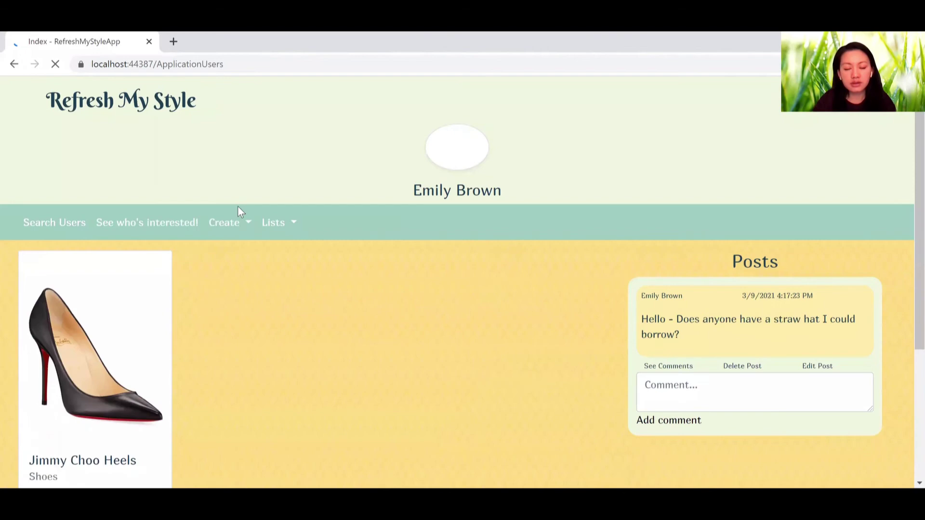
Step: Check the owner's My Claims list, find it empty, and go back to the profile
{"action": "mouse_move", "coordinate": [323, 312]}
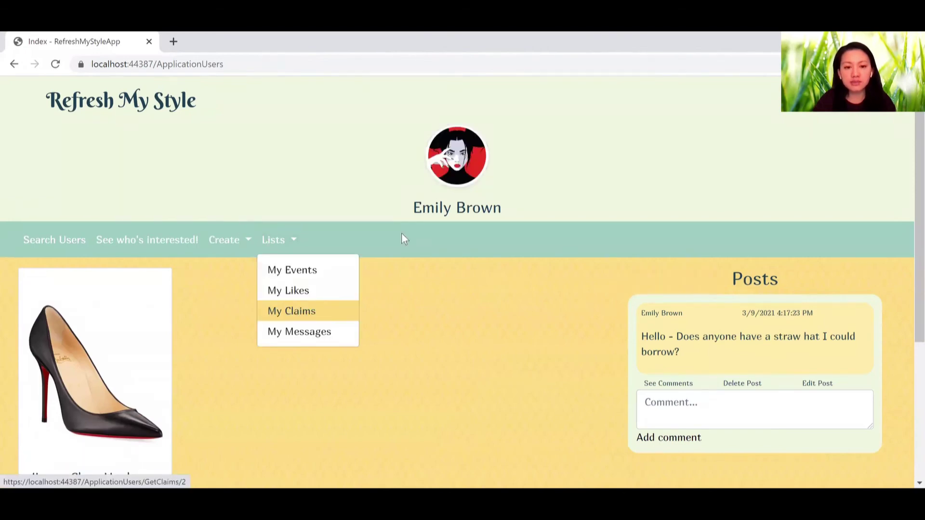
{"action": "key", "text": "Return"}
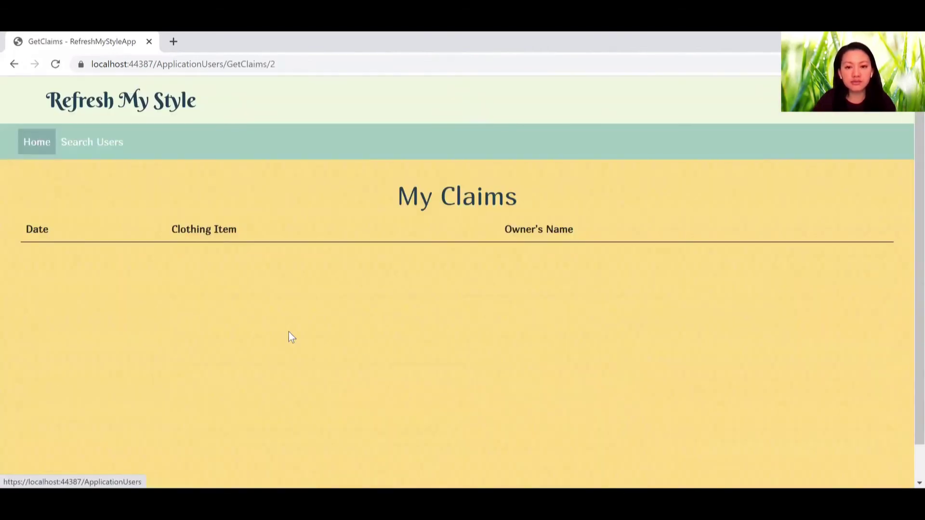
{"action": "key", "text": "alt+Left"}
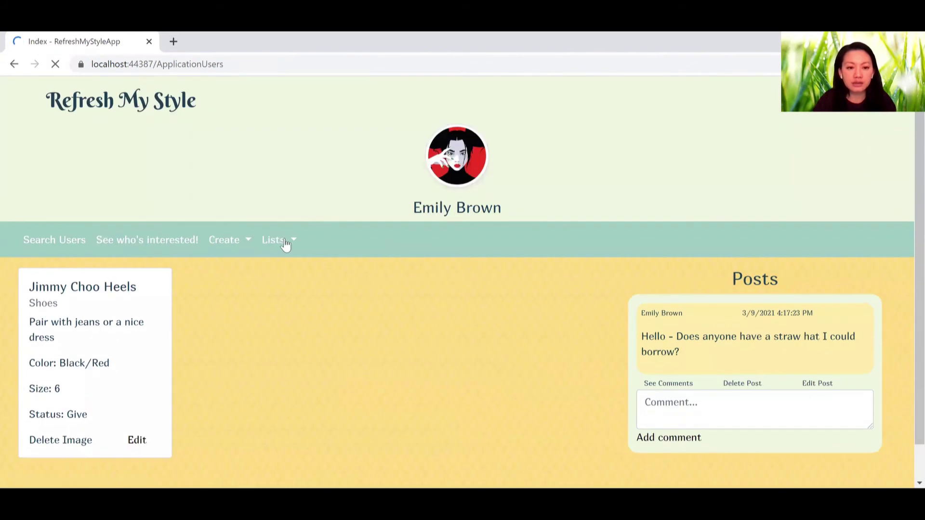
Step: Go to the Search Users page
{"action": "left_click", "coordinate": [286, 241]}
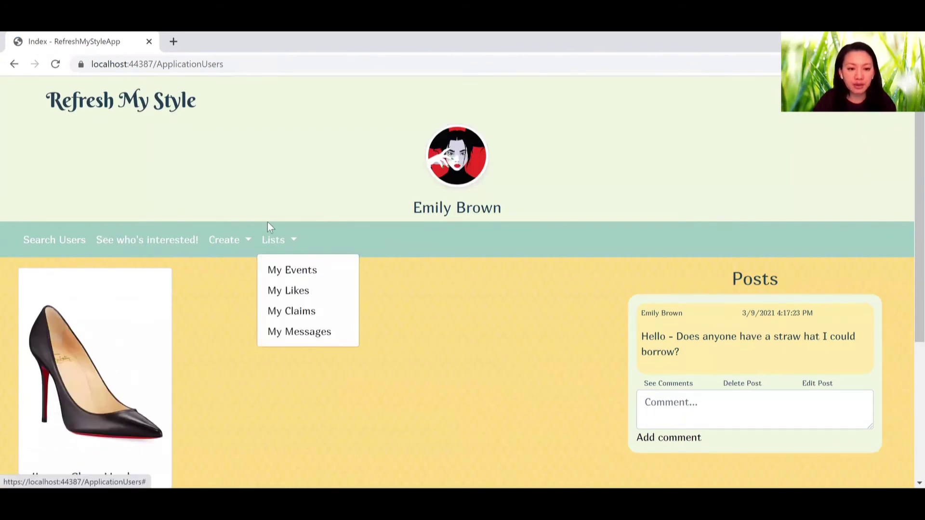
{"action": "left_click", "coordinate": [188, 319]}
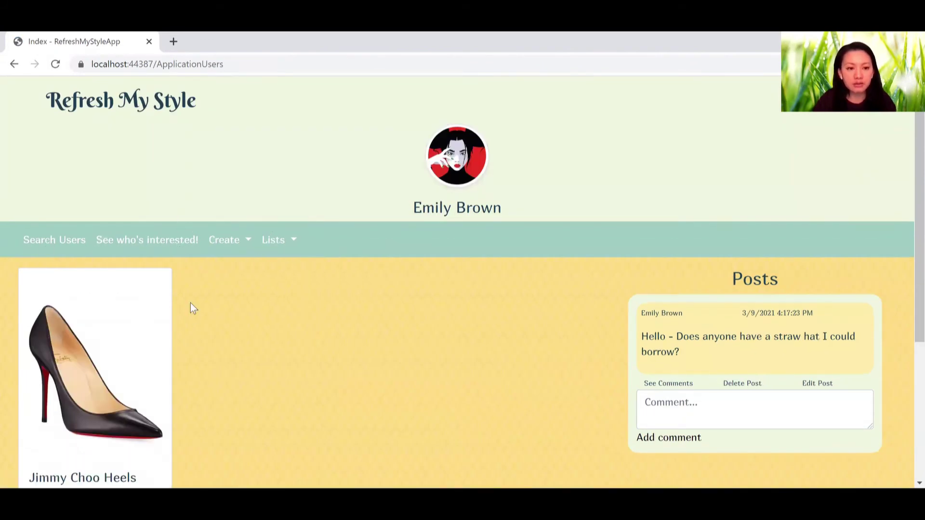
{"action": "key", "text": "Tab"}
{"action": "left_click", "coordinate": [285, 241]}
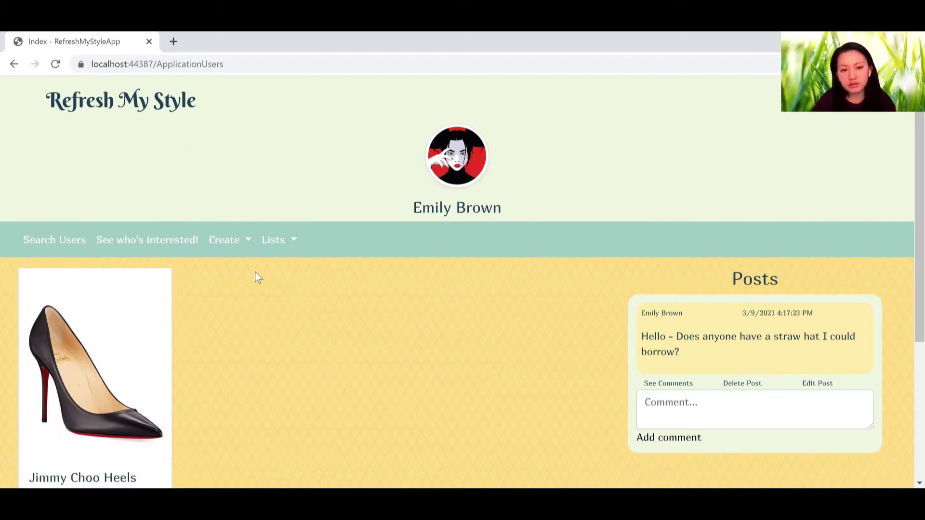
{"action": "left_click", "coordinate": [403, 314]}
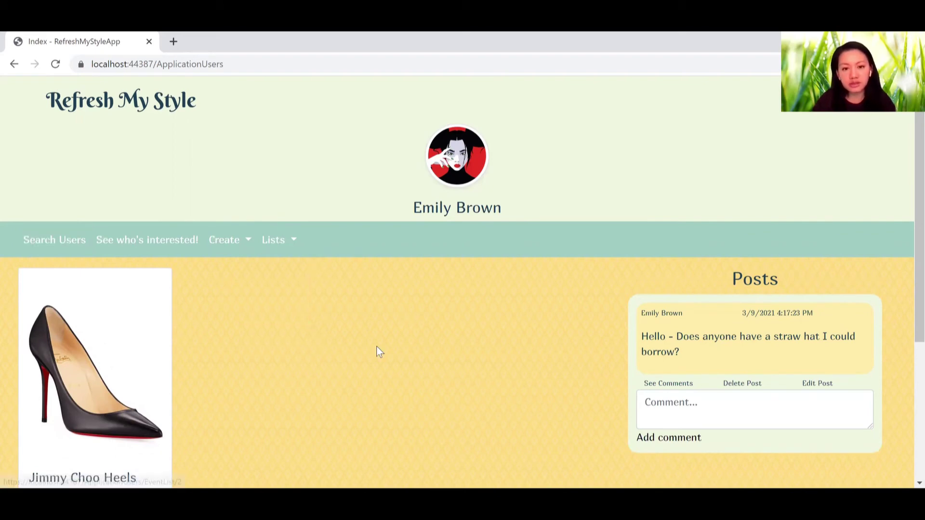
{"action": "left_click", "coordinate": [239, 243]}
{"action": "key", "text": "shift+Tab"}
{"action": "key", "text": "shift+Tab"}
{"action": "key", "text": "Return"}
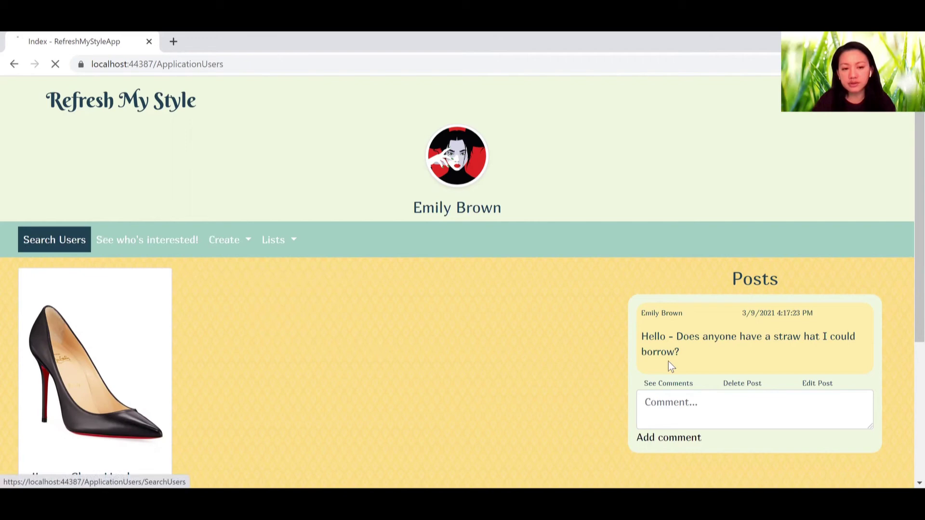
Step: Like the Boyfriend Jeans on the other member's profile, then return to the home profile
{"action": "left_click", "coordinate": [740, 285]}
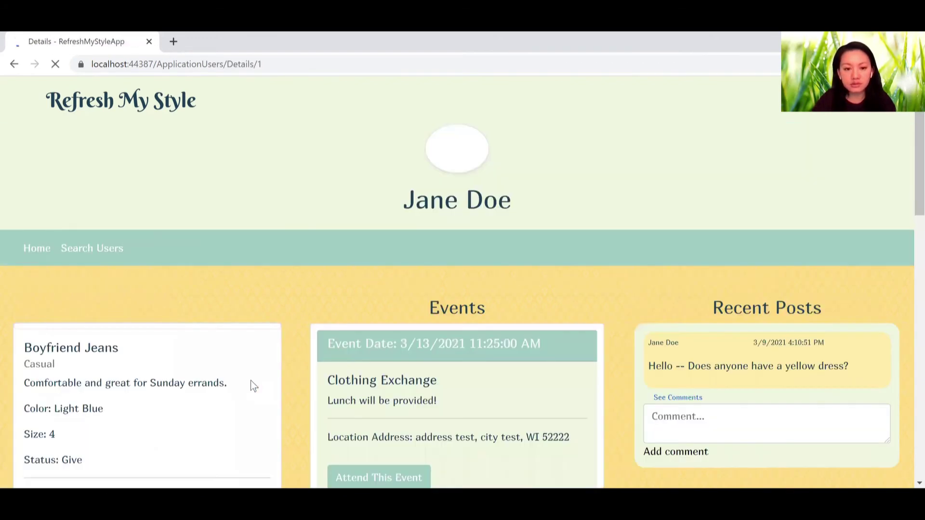
{"action": "scroll", "coordinate": [254, 385], "scroll_direction": "down", "scroll_amount": 5}
{"action": "scroll", "coordinate": [251, 385], "scroll_direction": "down", "scroll_amount": 5}
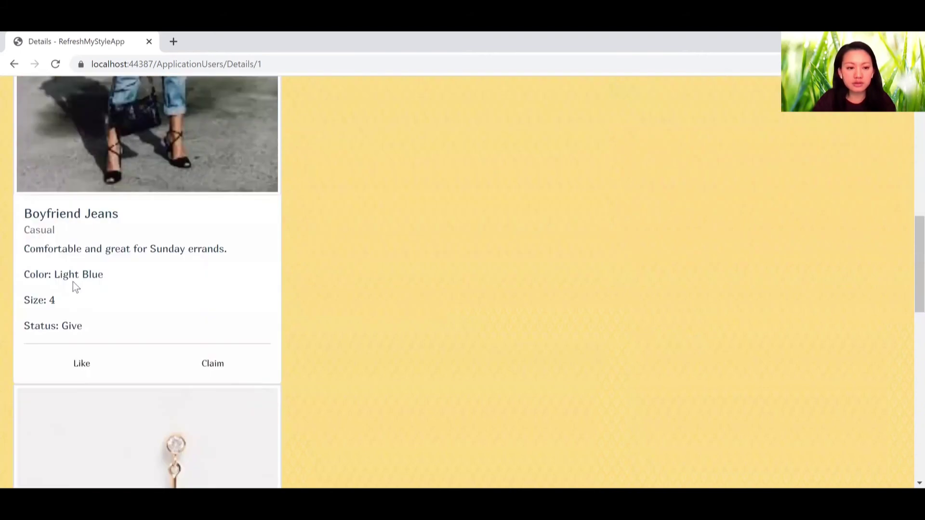
{"action": "scroll", "coordinate": [77, 294], "scroll_direction": "down", "scroll_amount": 1}
{"action": "key", "text": "Return"}
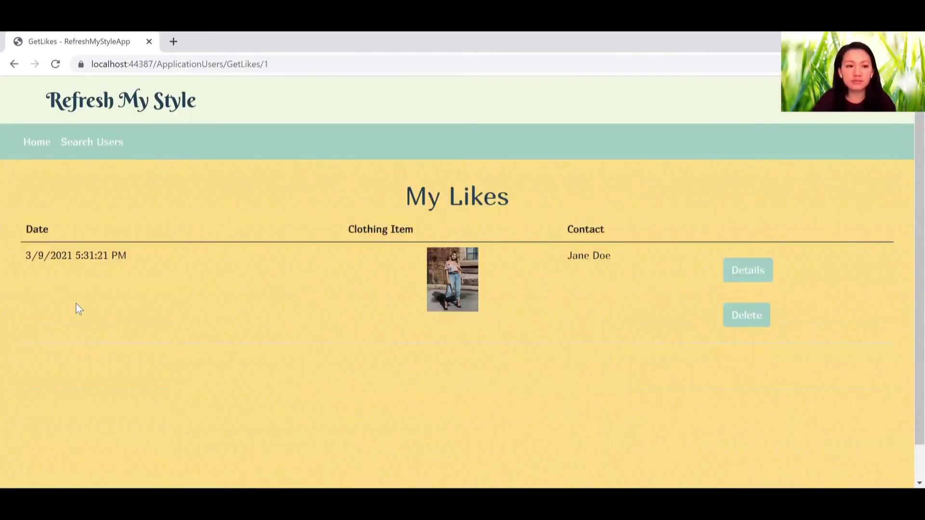
{"action": "left_click", "coordinate": [31, 152]}
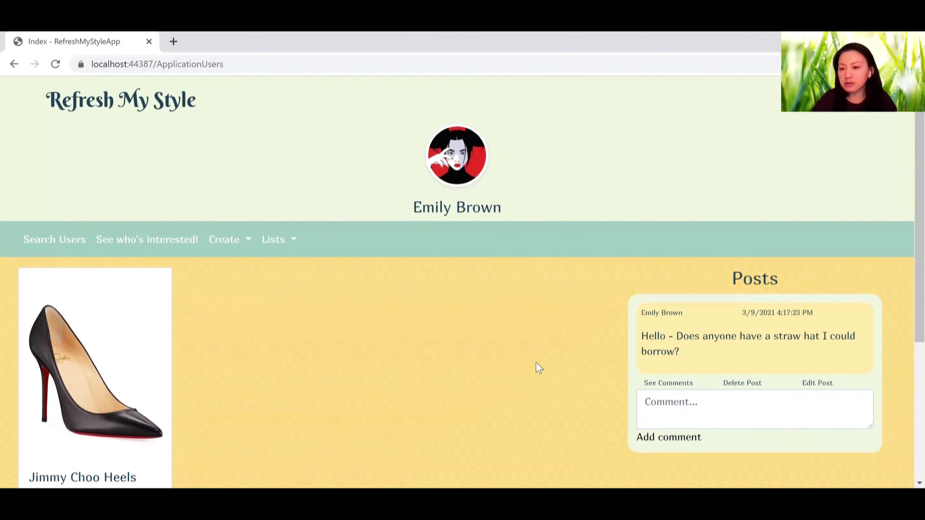
{"action": "scroll", "coordinate": [536, 363], "scroll_direction": "down", "scroll_amount": 2}
{"action": "scroll", "coordinate": [539, 369], "scroll_direction": "up", "scroll_amount": 2}
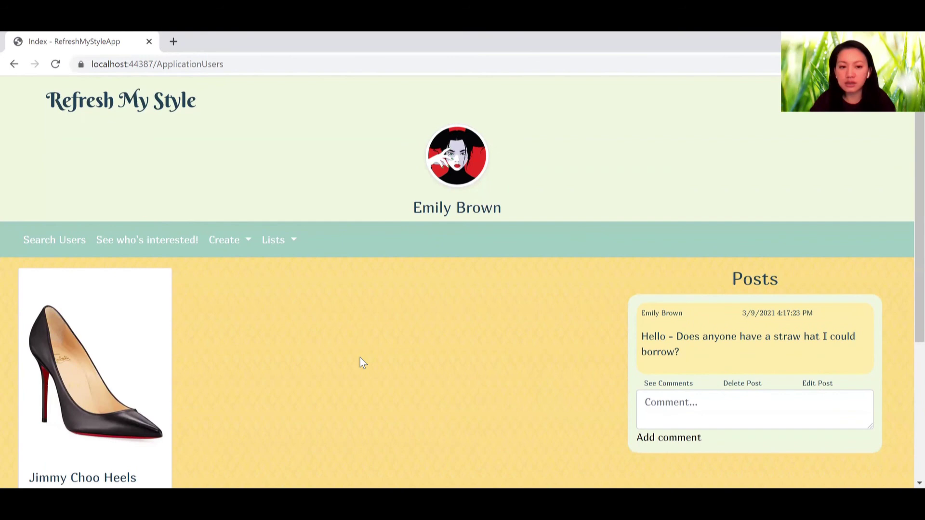